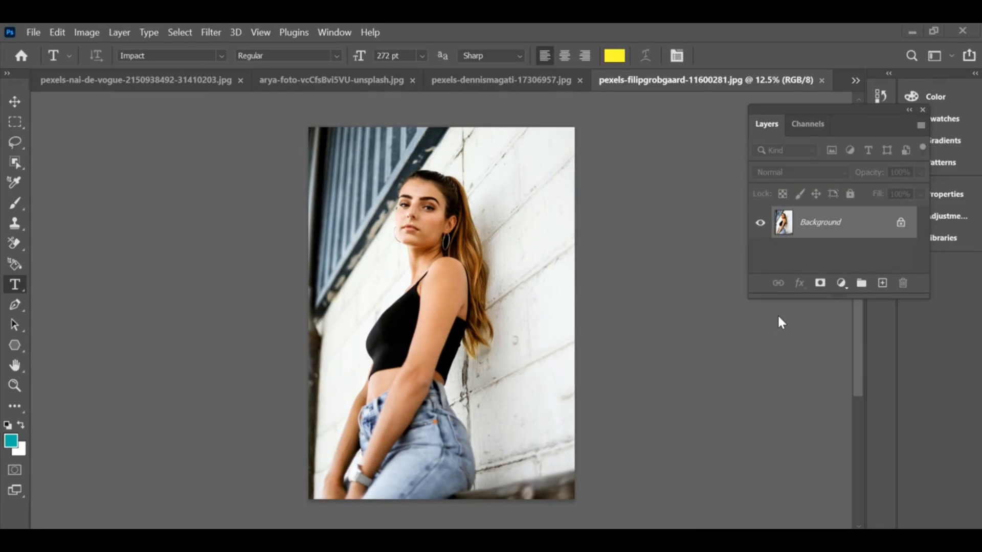
Lift the woman onto her own layer via Select Subject and Ctrl+J, then duplicate the Background layer
click(179, 33)
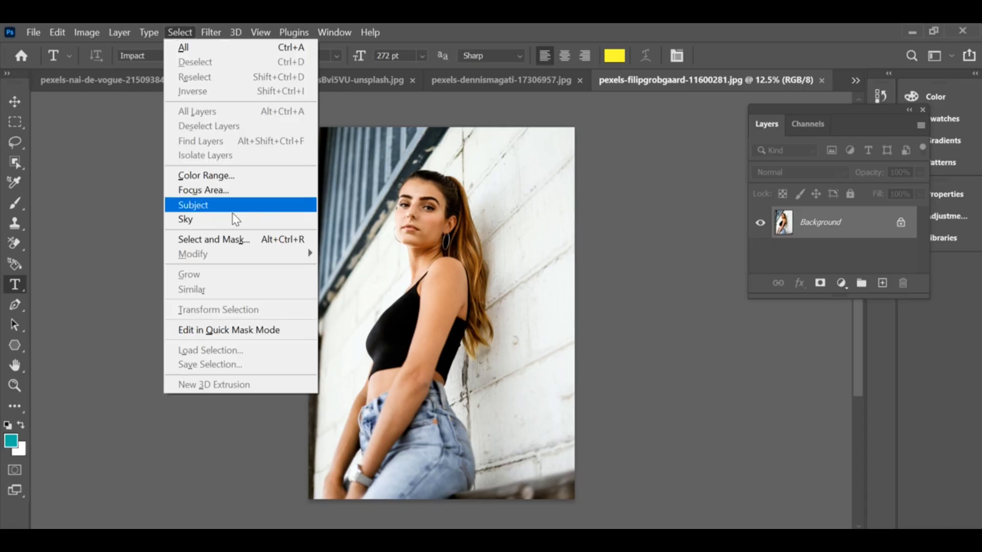
click(192, 204)
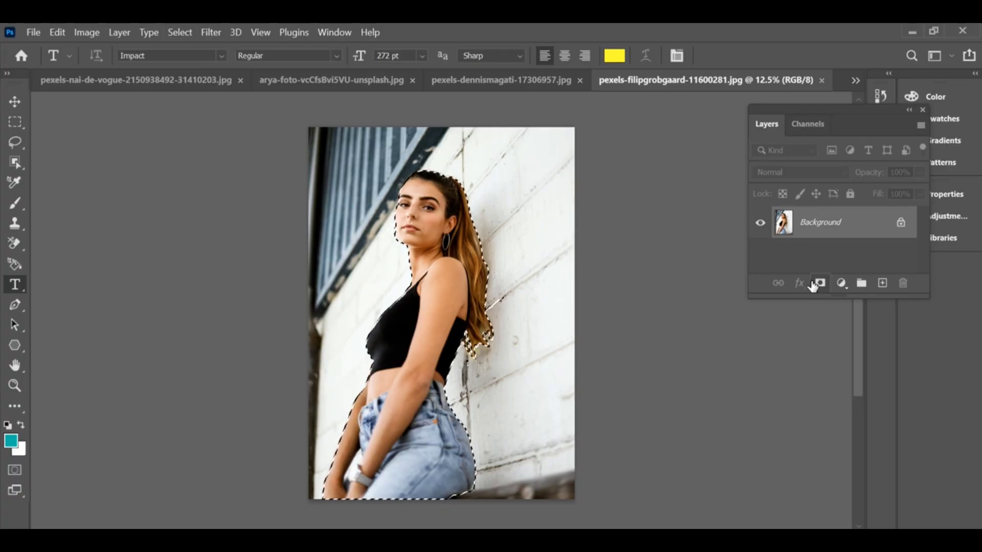
key(ctrl+j)
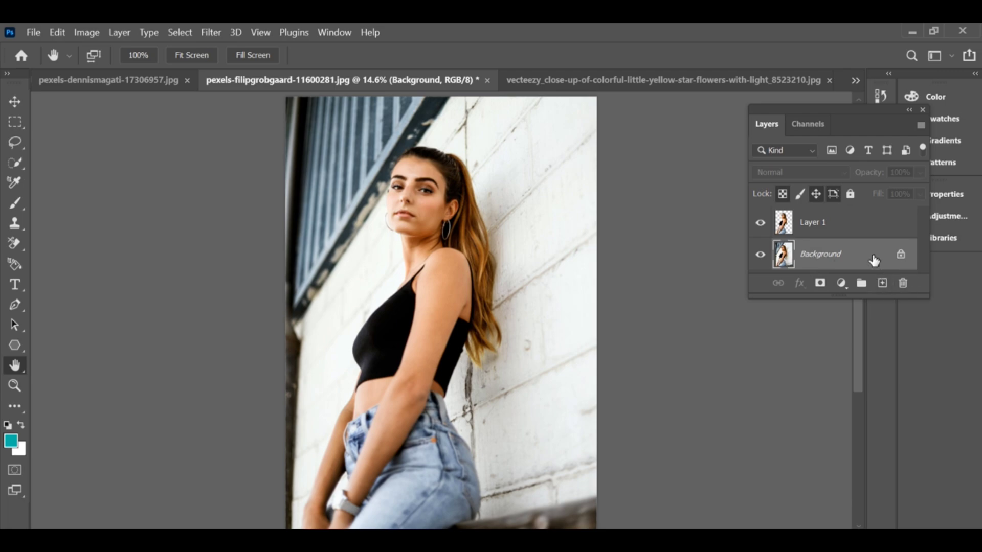
drag(871, 254, 880, 284)
In the Vanishing Point filter, place a perspective plane's corners along the white wall
click(209, 33)
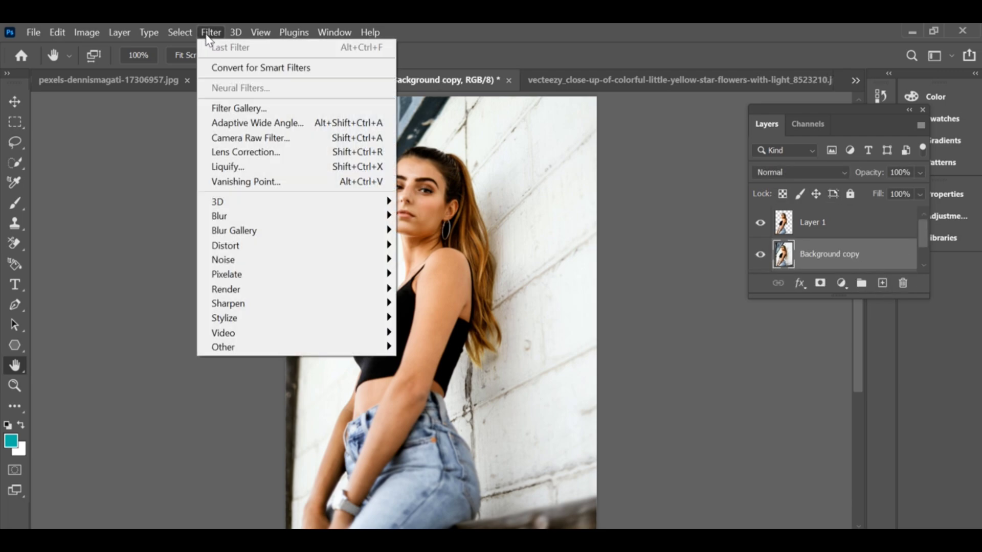
click(246, 182)
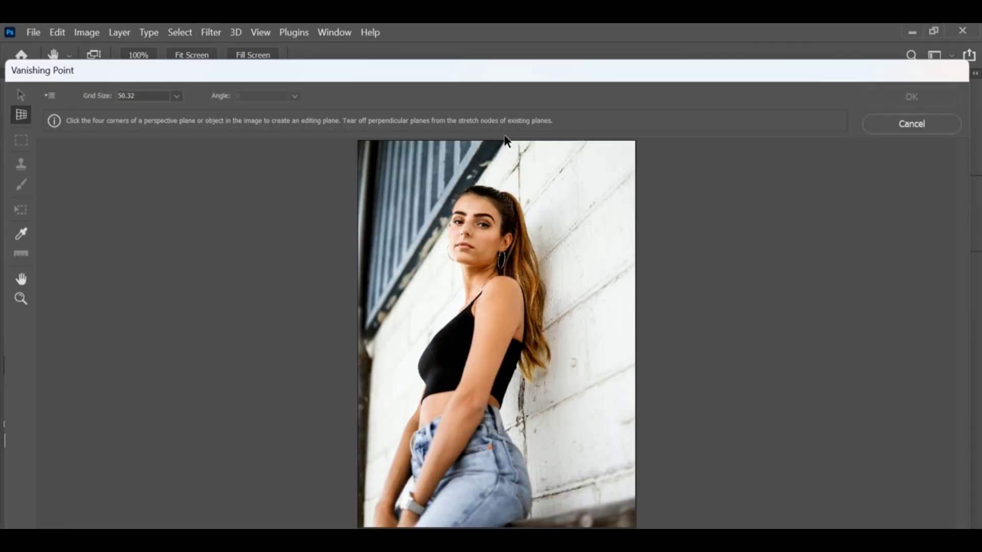
click(503, 142)
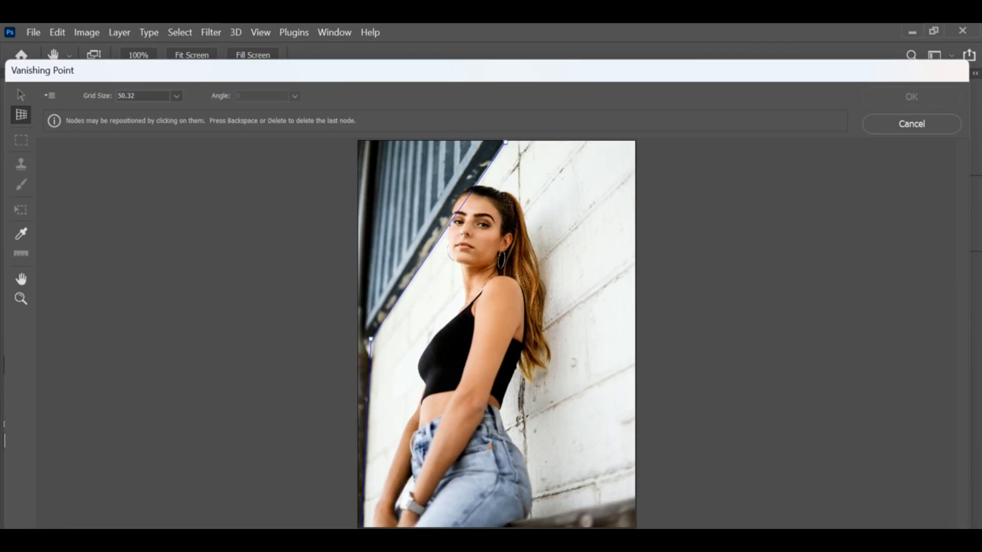
click(360, 526)
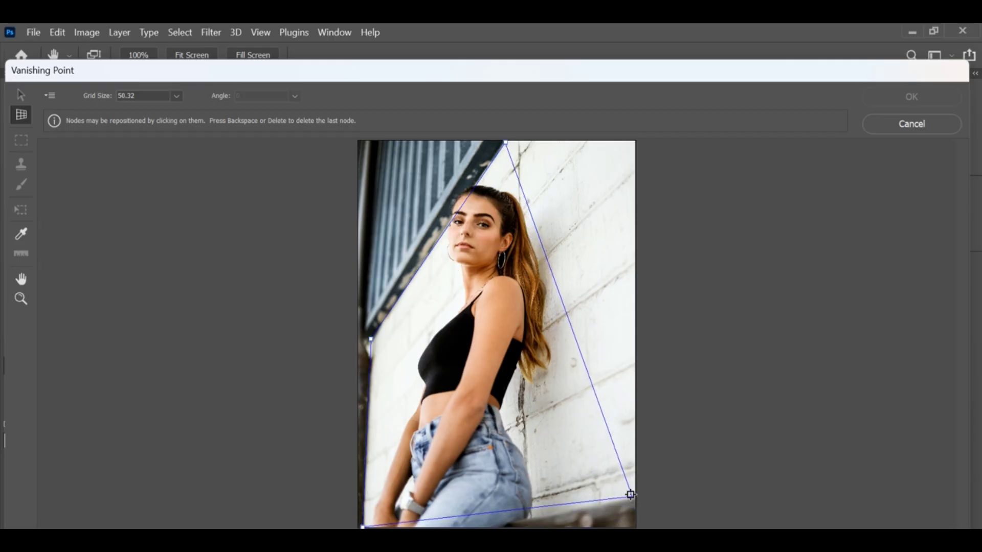
click(631, 504)
Stretch the plane out past the photo's right edge and align its corners to the wall
mouse_move(571, 322)
mouse_down()
mouse_move(862, 480)
mouse_move(710, 499)
mouse_up()
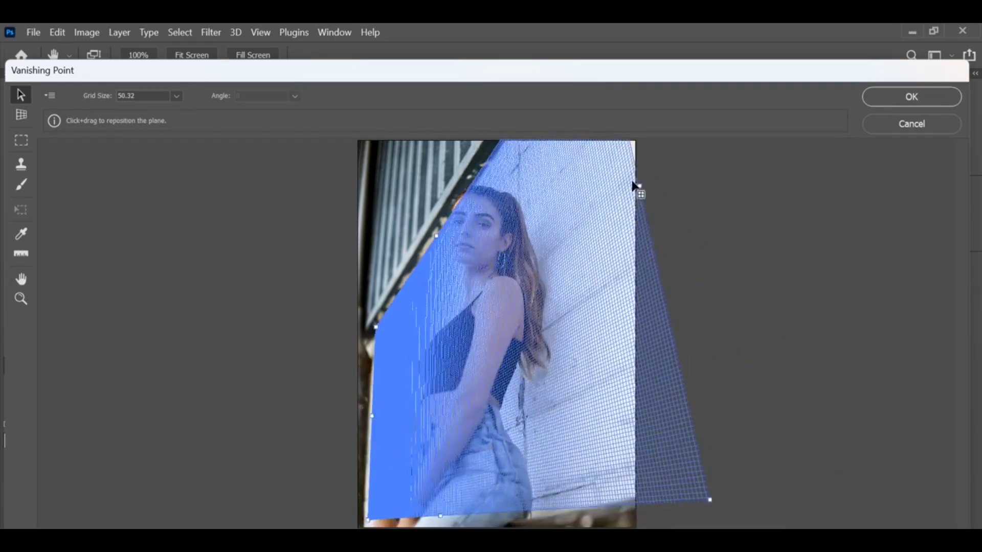
drag(641, 185, 648, 175)
drag(374, 326, 372, 346)
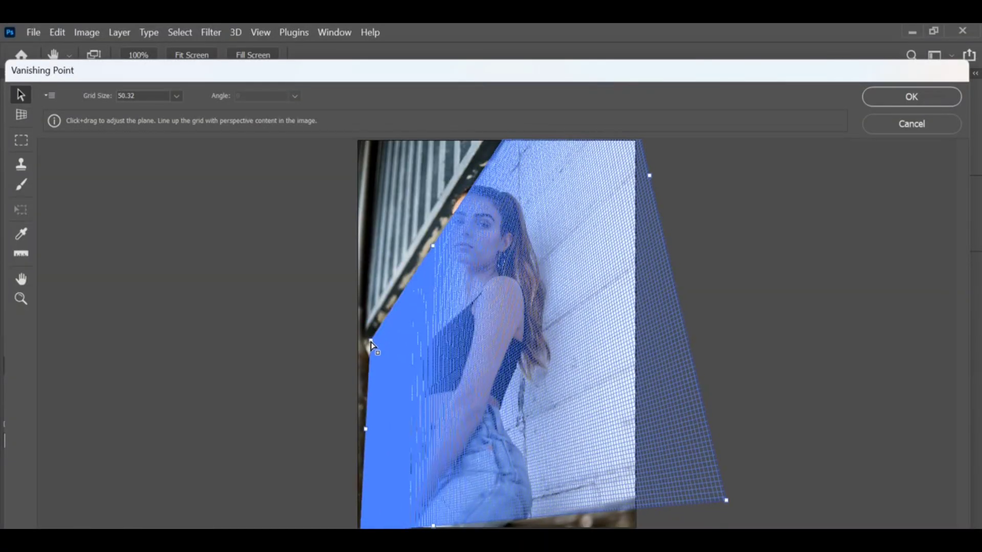
drag(699, 481, 743, 504)
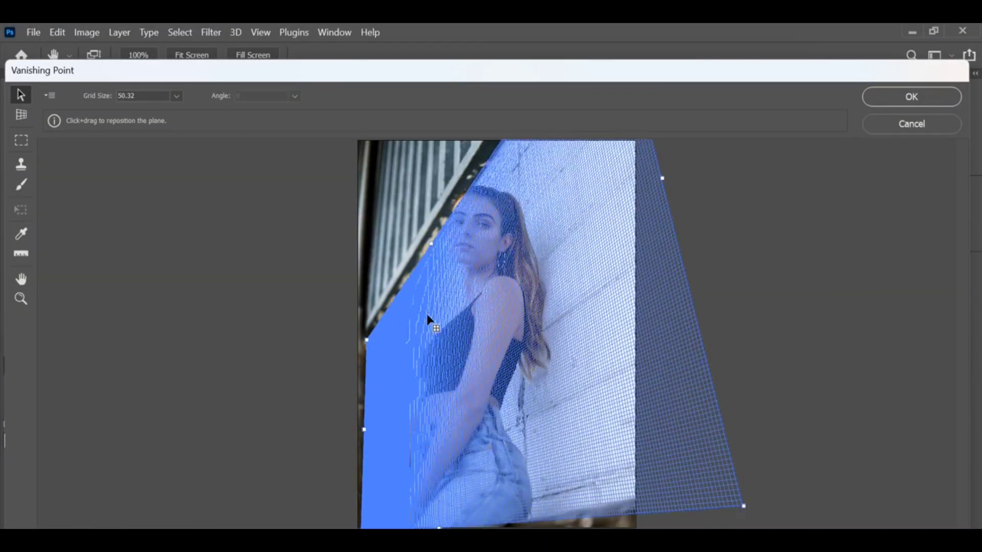
Paste the copied flower image into the editor and move it onto the wall plane
click(762, 241)
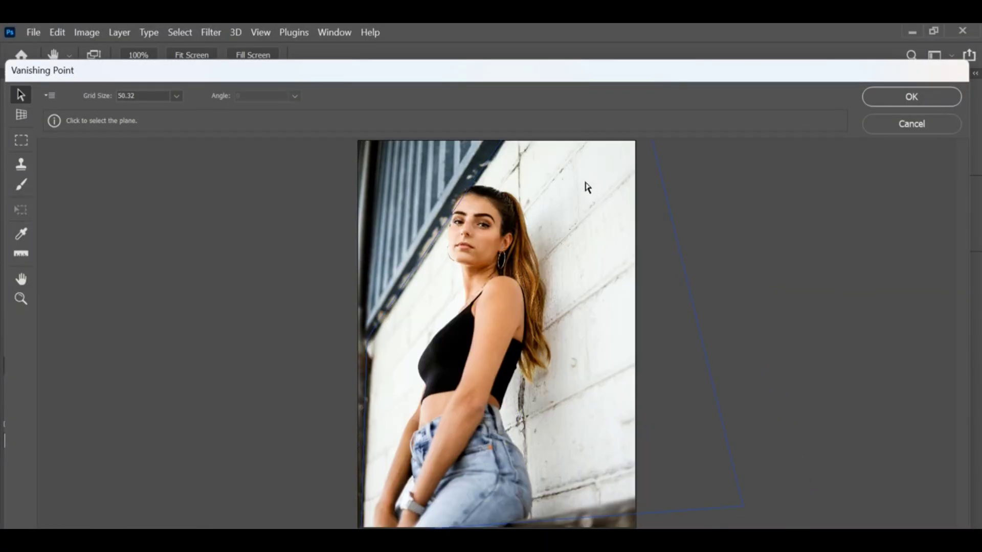
key(Return)
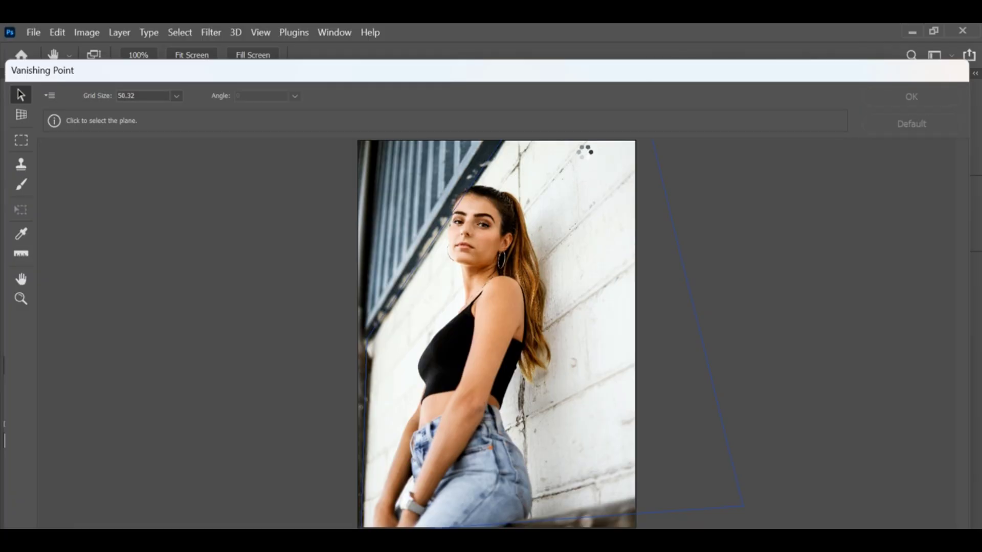
key(ctrl+v)
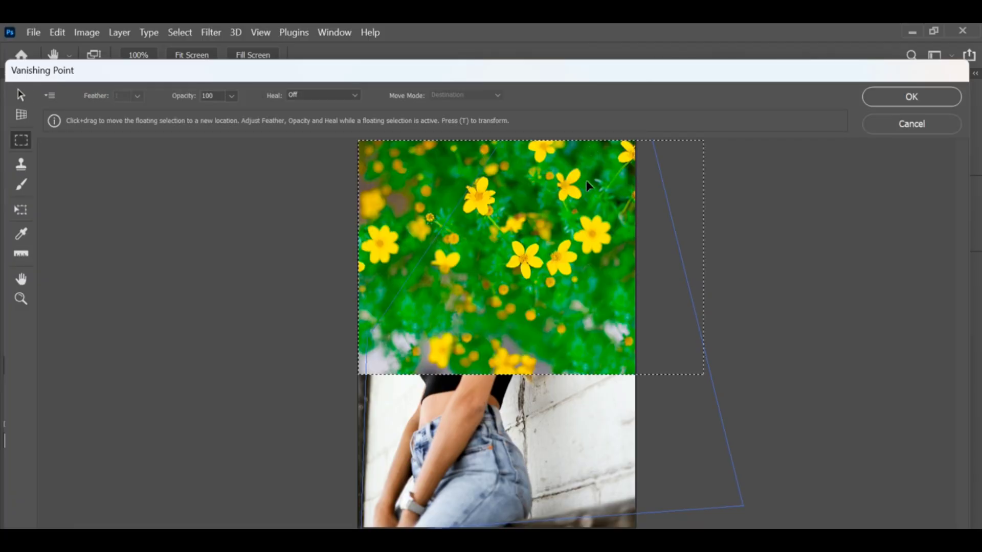
drag(586, 181, 407, 333)
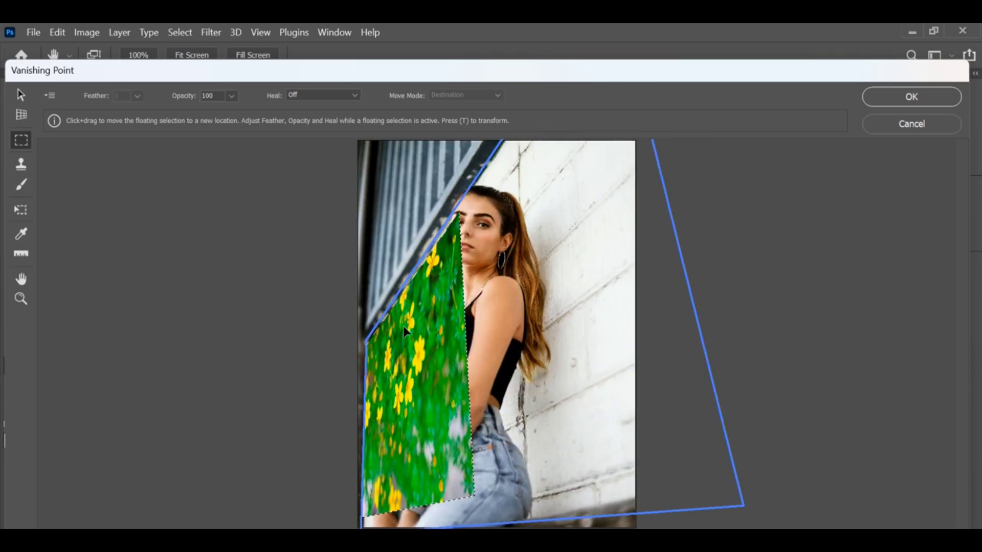
Scale the flower image to cover the whole wall in perspective and apply it to the photo
key(ctrl+t)
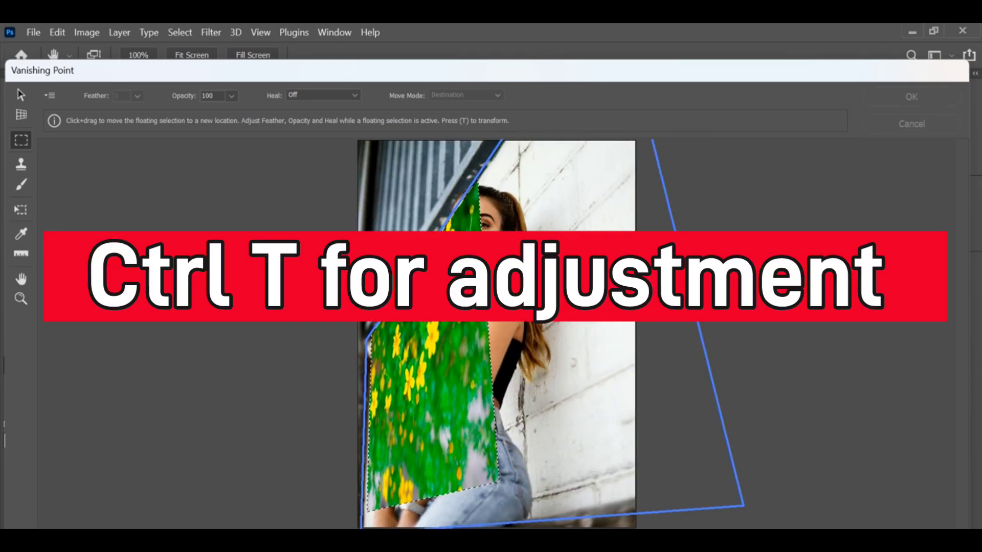
key(ctrl+t)
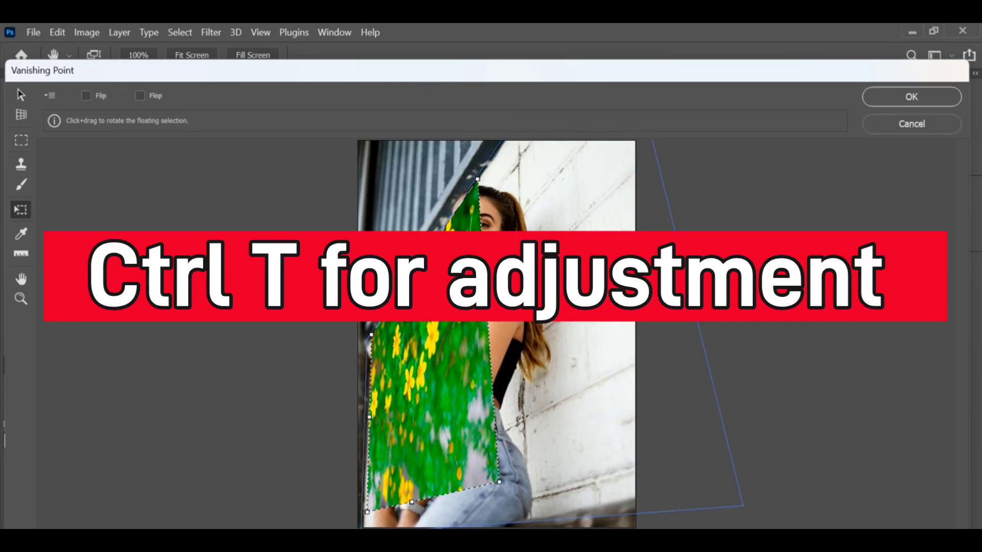
drag(491, 483, 714, 435)
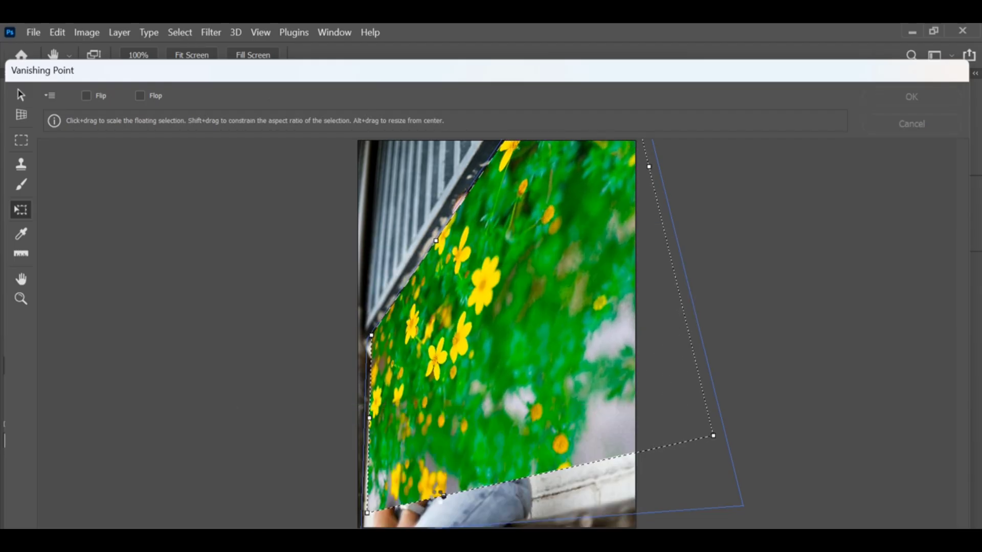
drag(443, 495, 736, 502)
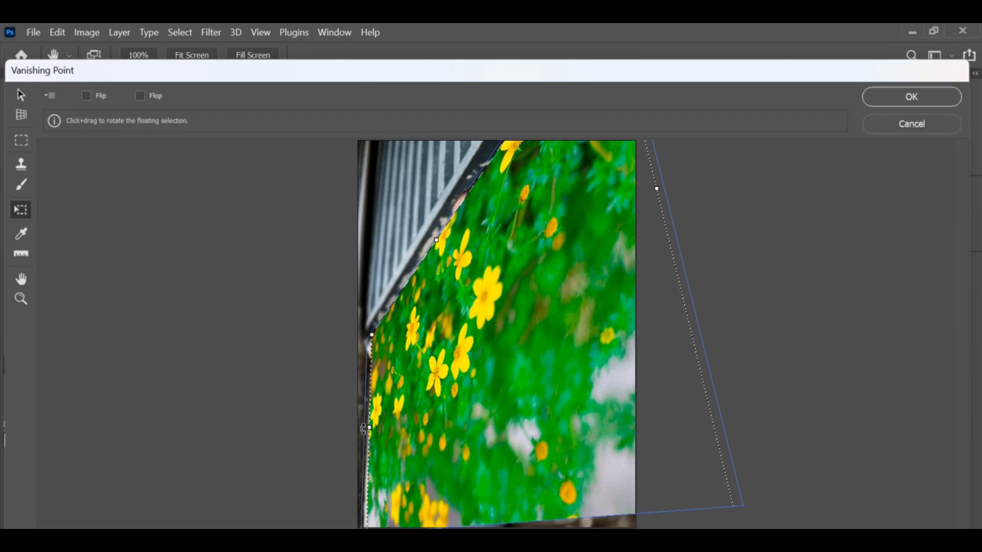
drag(368, 420, 720, 476)
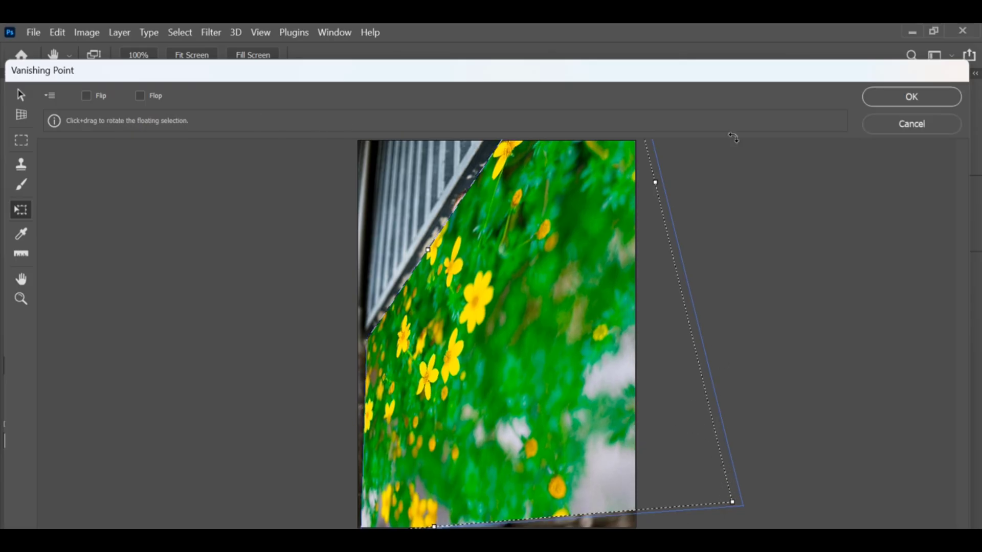
click(911, 96)
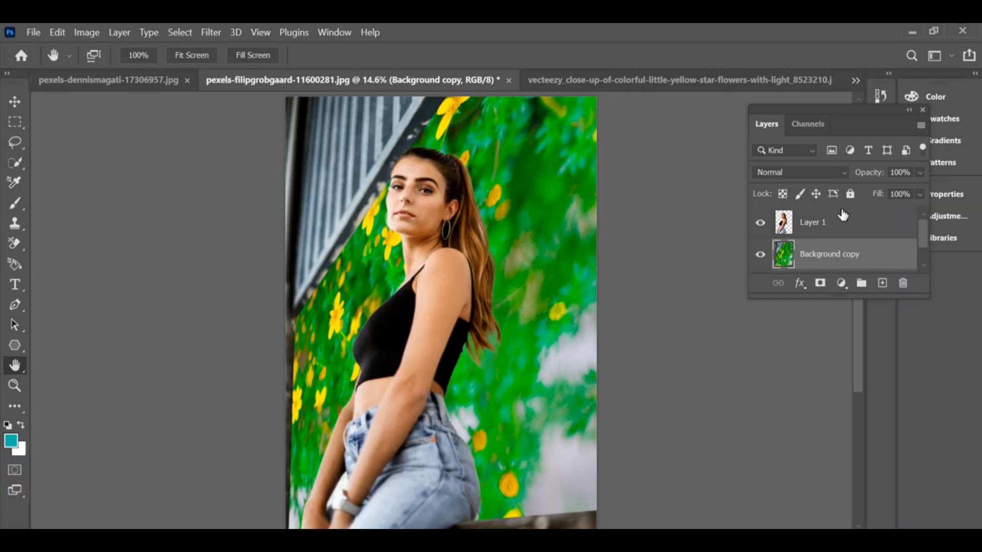
Bring up the blend mode list for the flower-covered Background copy layer
click(828, 168)
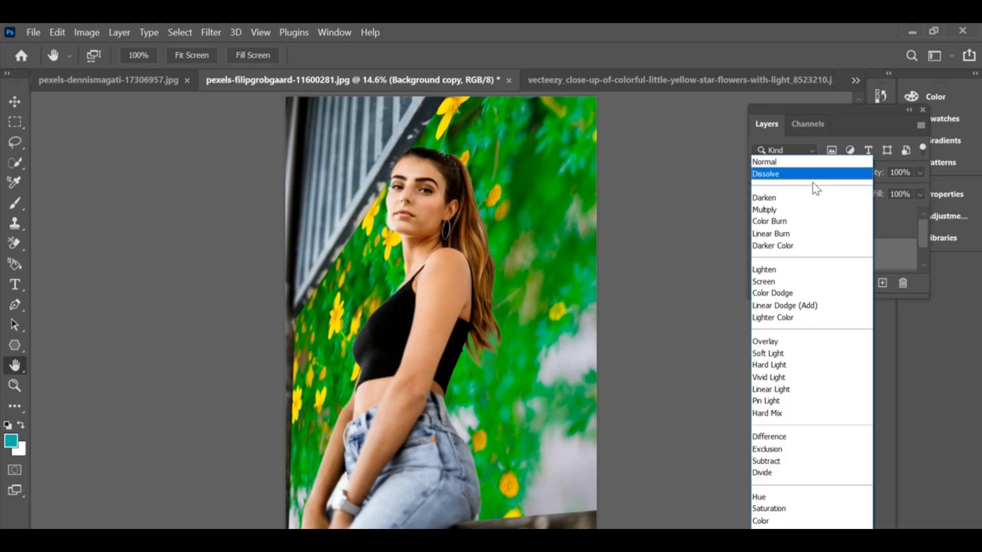